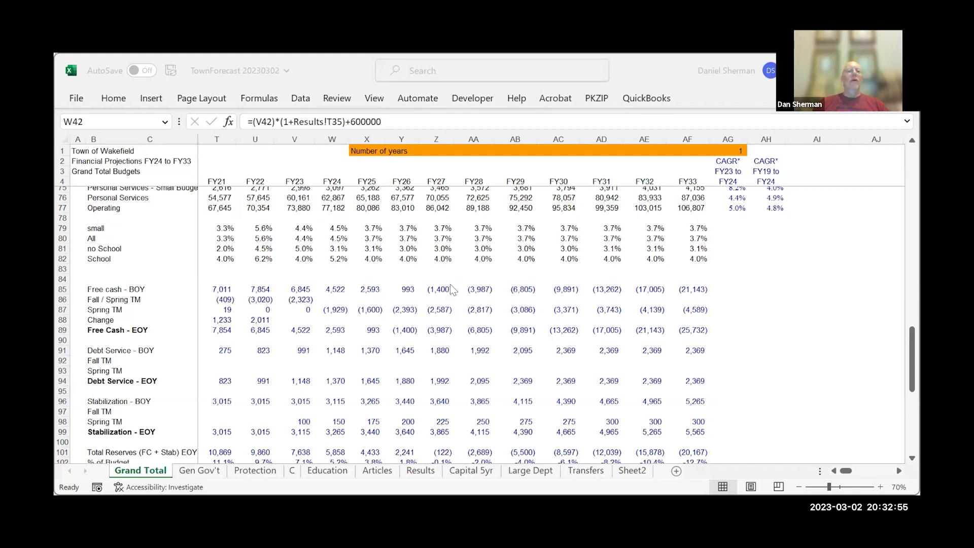
# - Examine the income, surplus/deficit, uncontrollable cost and reserve rows on the Grand Total sheet
pyautogui.scroll(3, 387, 290)
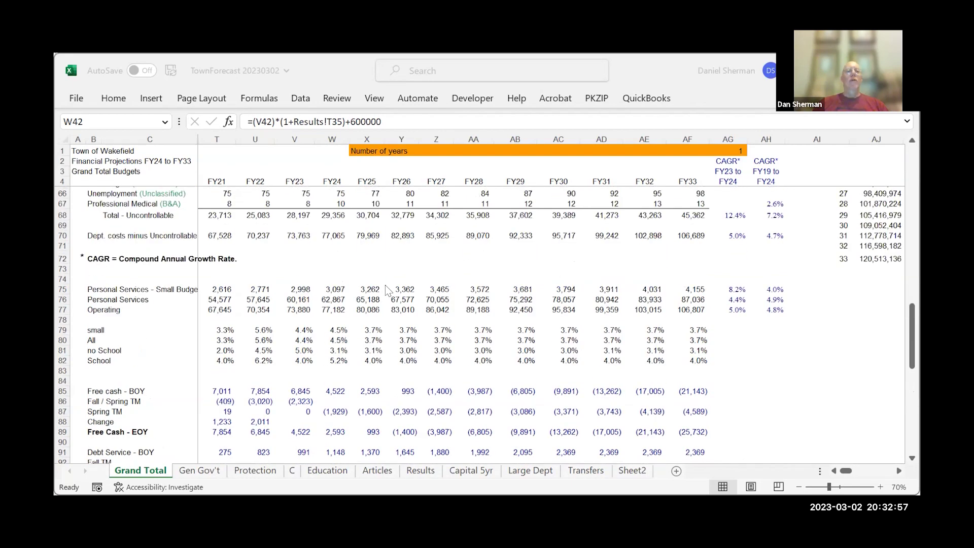
pyautogui.scroll(8, 385, 299)
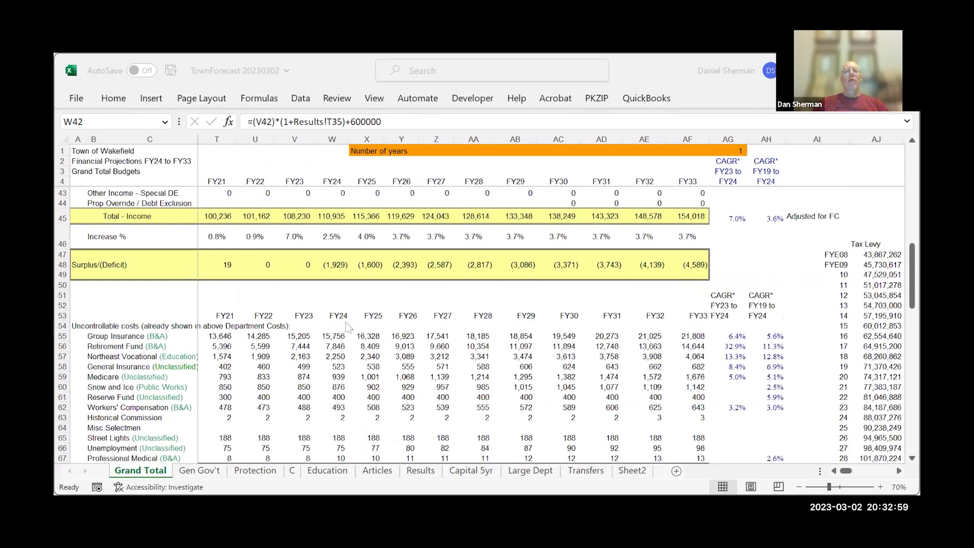
pyautogui.scroll(2, 335, 325)
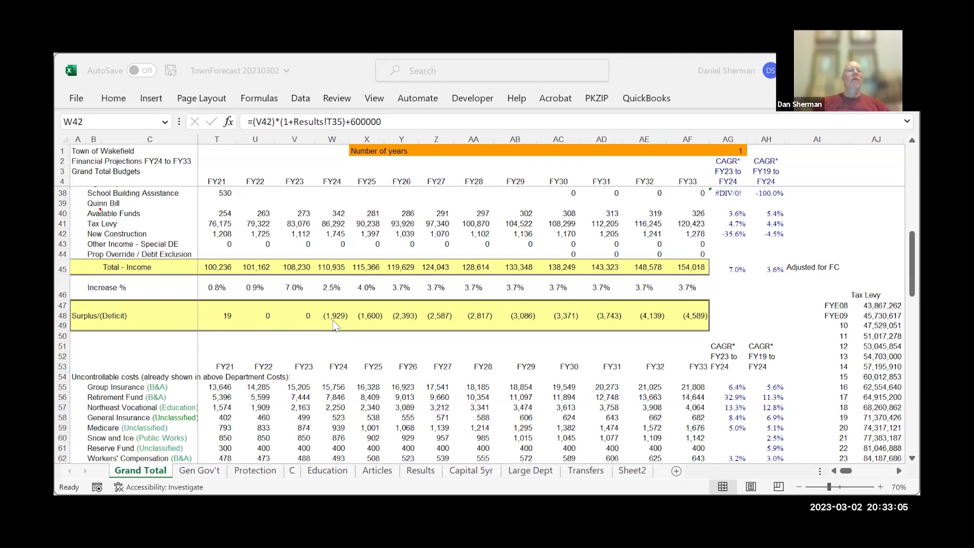
pyautogui.scroll(2, 335, 325)
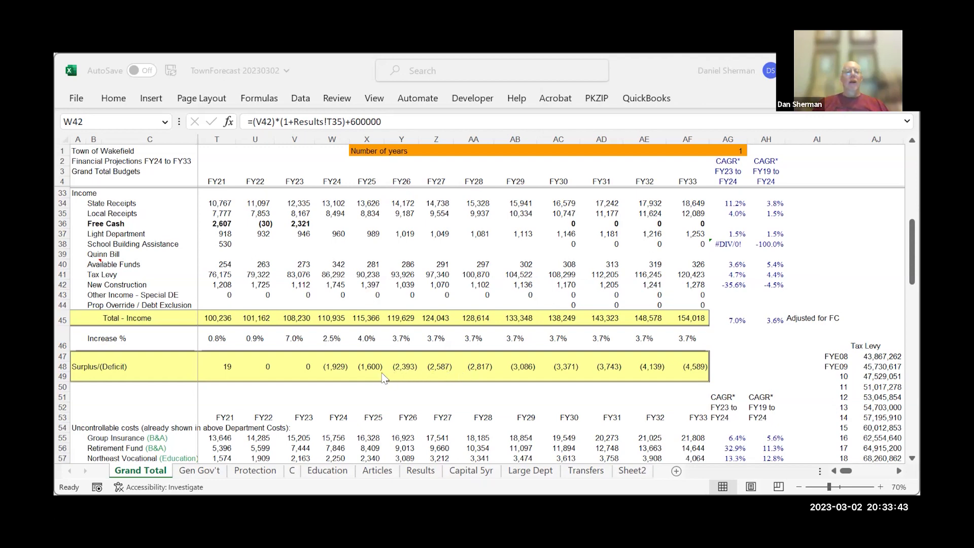
pyautogui.scroll(-2, 383, 378)
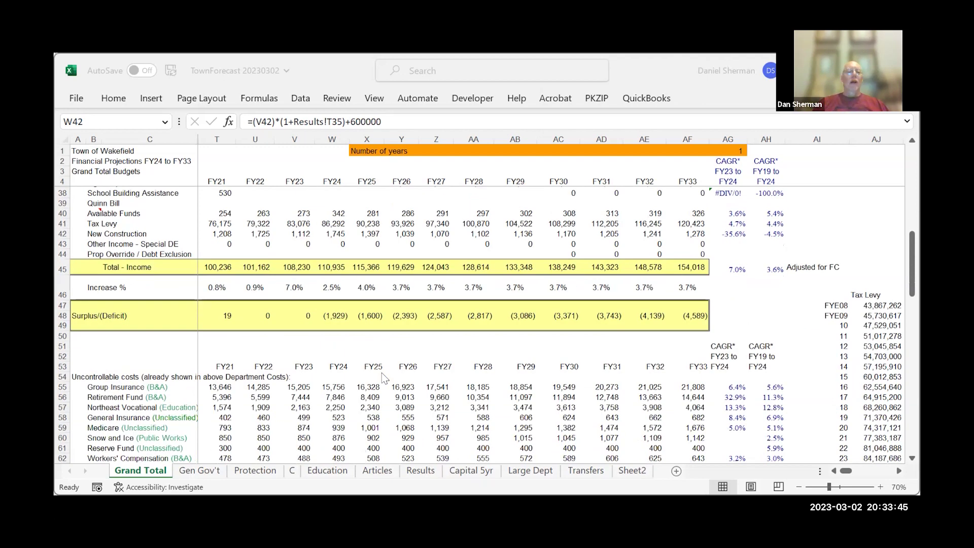
pyautogui.scroll(-3, 383, 378)
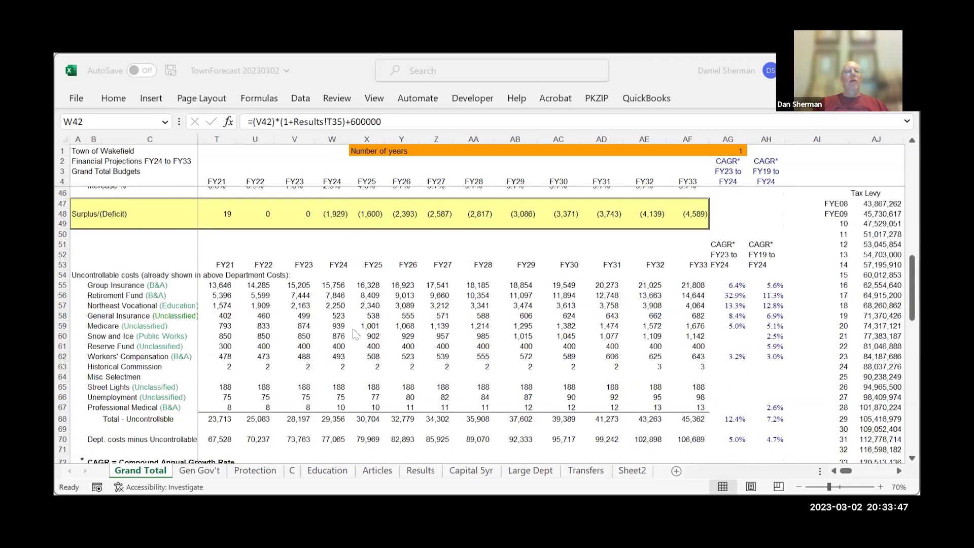
pyautogui.scroll(-10, 322, 331)
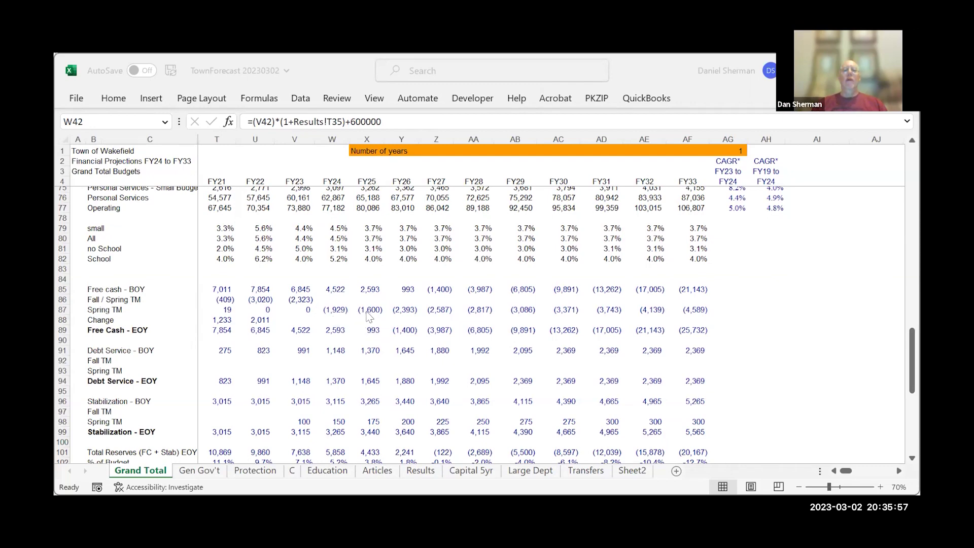
pyautogui.scroll(6, 368, 318)
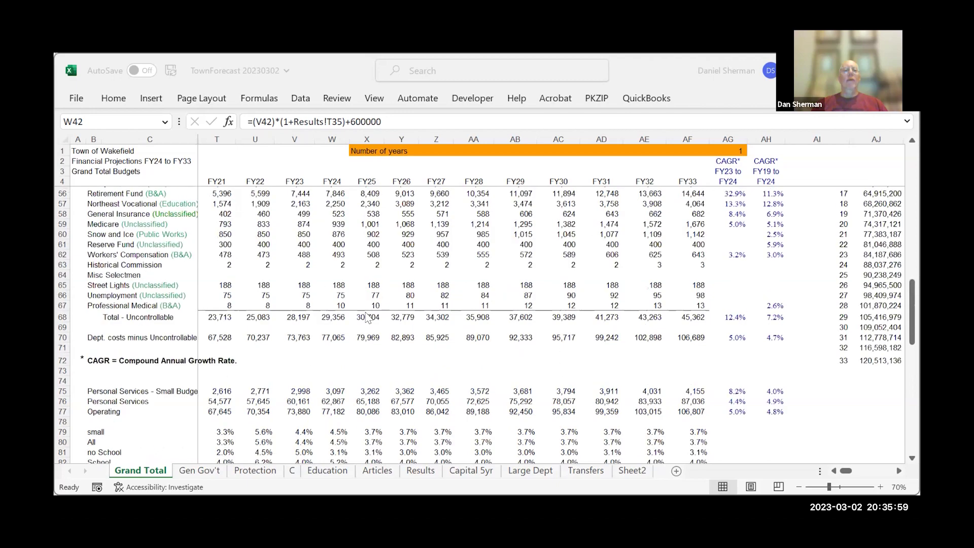
pyautogui.scroll(7, 327, 378)
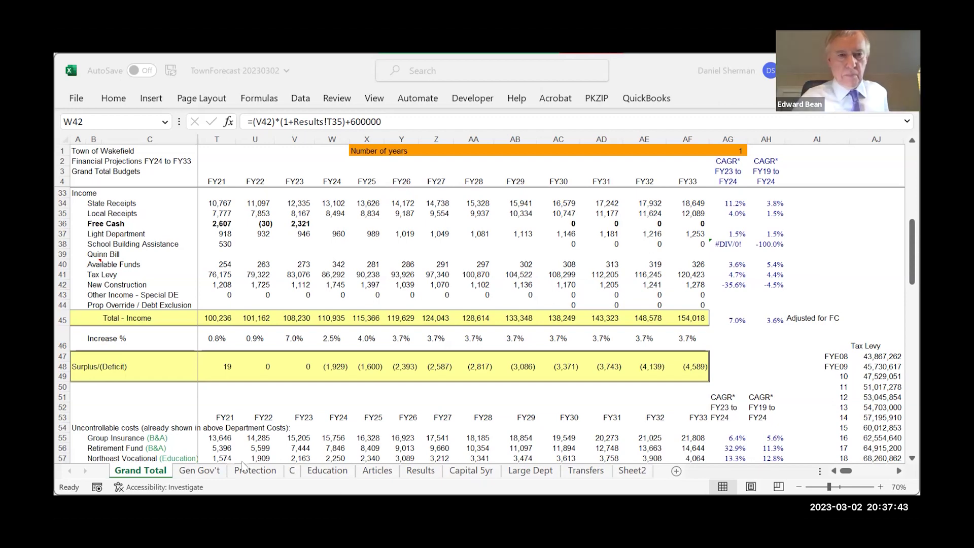
# - On the Protection sheet, inspect the formula behind the Fire department's FY24 Personal Services figure
pyautogui.click(254, 473)
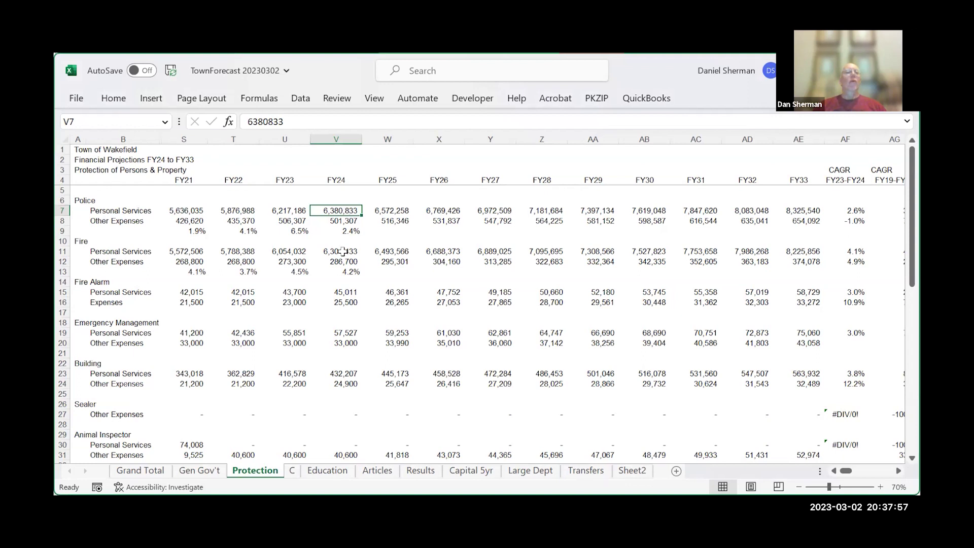
pyautogui.press('Down')
pyautogui.press('Down')
pyautogui.press('Down')
pyautogui.press('Down')
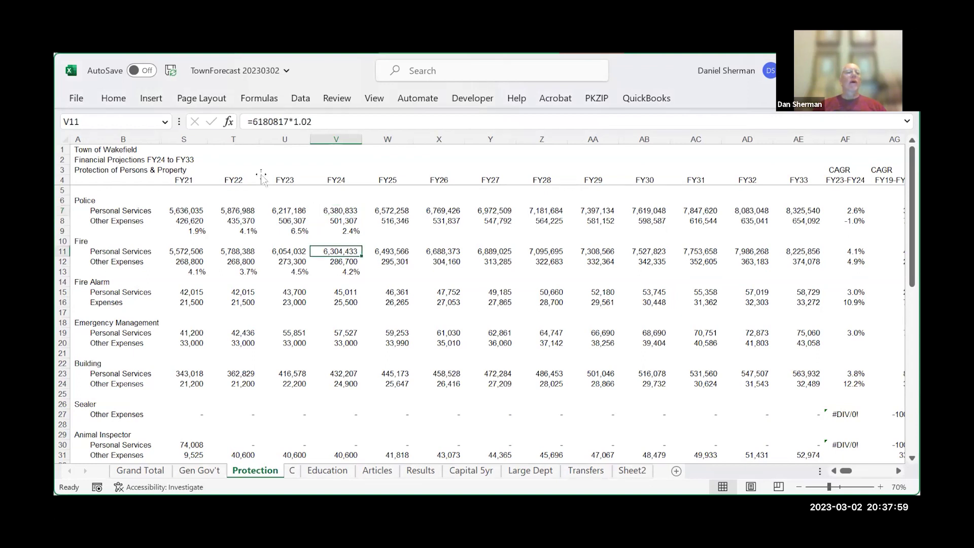
# - Change the Police FY24 Personal Services figure in V7 to the formula =6380833*1.02
pyautogui.press('Up')
pyautogui.press('Up')
pyautogui.press('Up')
pyautogui.press('Up')
pyautogui.press('F2')
pyautogui.press('Home')
pyautogui.write('=')
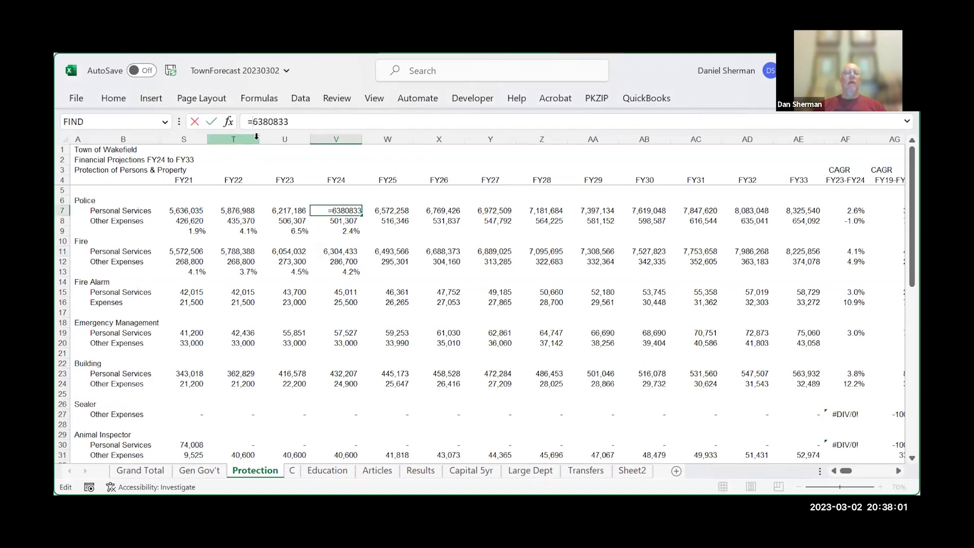
pyautogui.press('End')
pyautogui.write('!')
pyautogui.press('BackSpace')
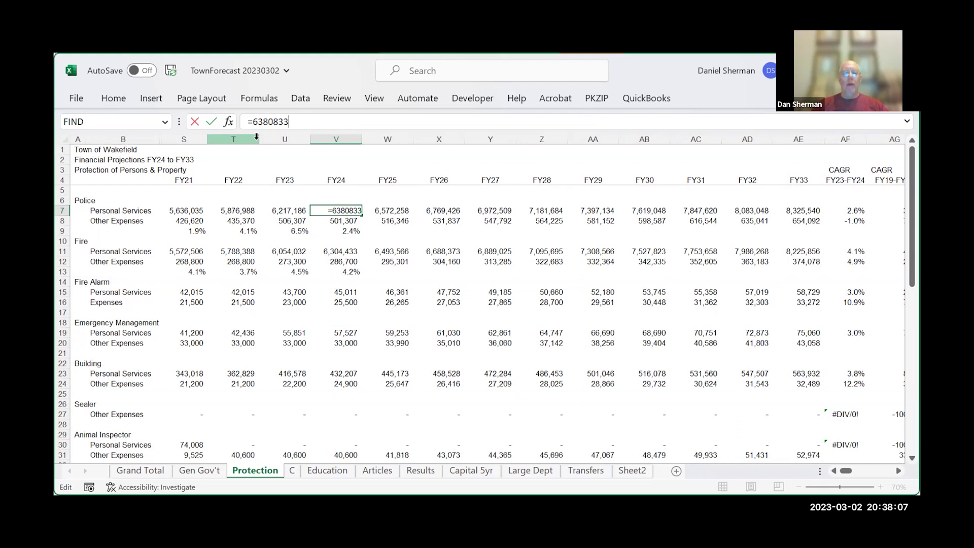
pyautogui.write('*1.02')
pyautogui.press('Return')
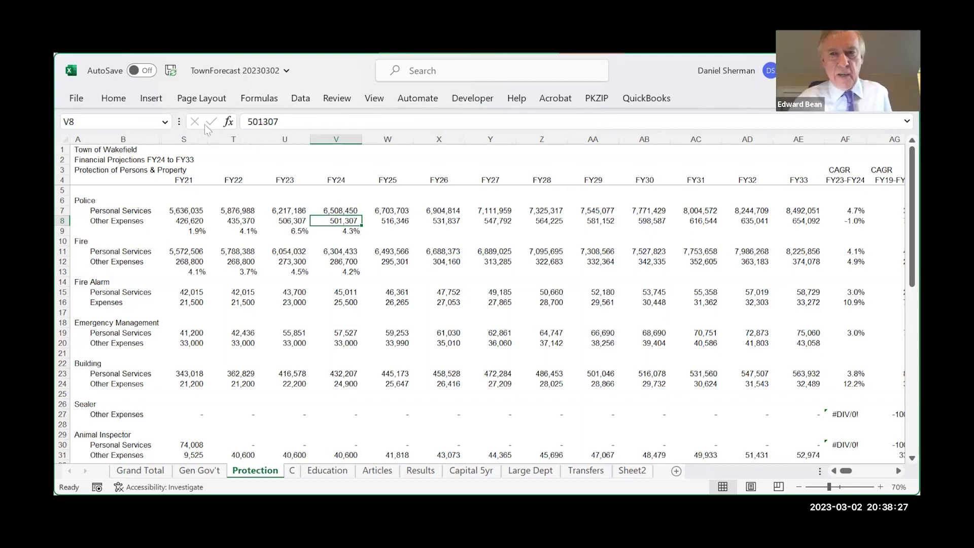
# - Save the workbook and return to the Grand Total sheet
pyautogui.click(171, 71)
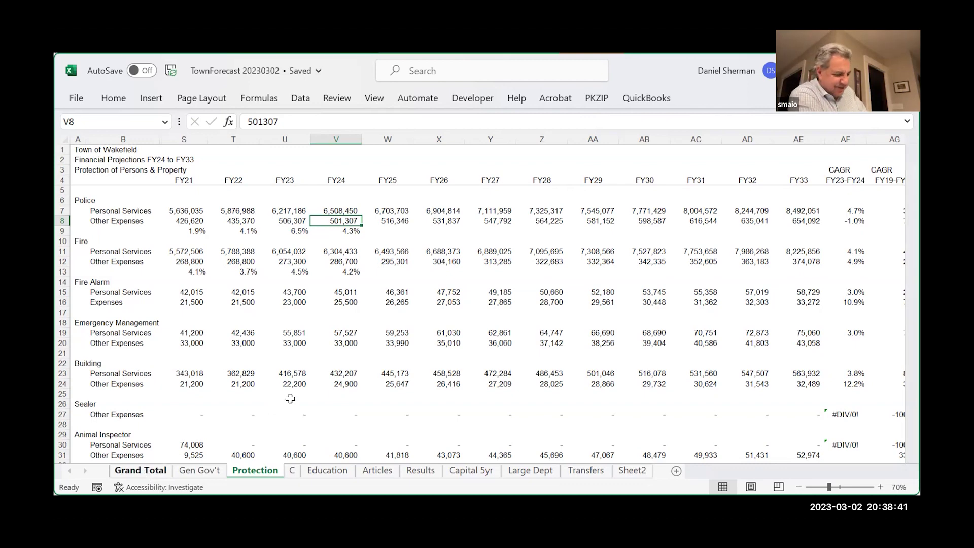
pyautogui.hotkey('ctrl', 'pageup')
pyautogui.hotkey('ctrl', 'pageup')
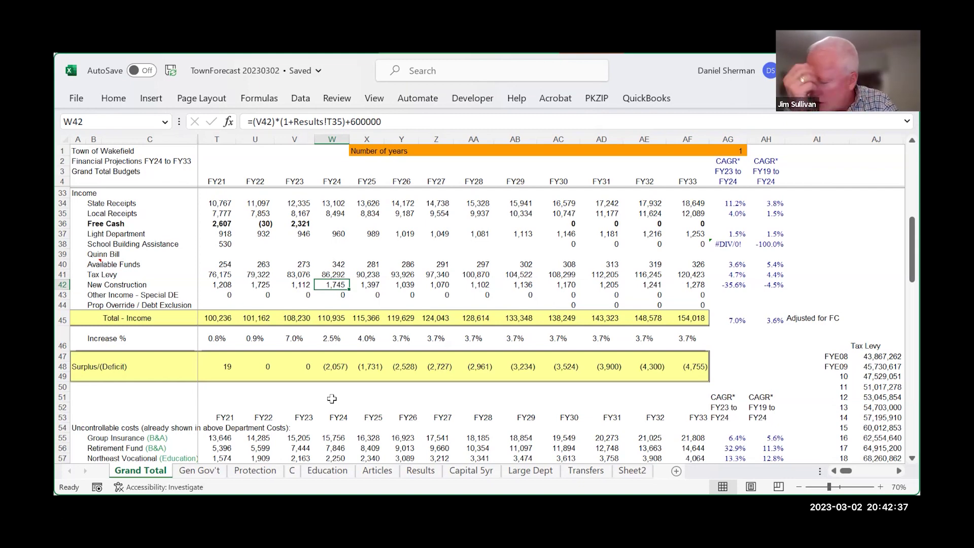
# - Review the FY24 column upward from New Construction through the expenditure rows to the Education department budget
pyautogui.press('Up')
pyautogui.press('Up')
pyautogui.press('Up')
pyautogui.press('Up')
pyautogui.press('Up')
pyautogui.press('Up')
pyautogui.press('Up')
pyautogui.press('Up')
pyautogui.press('Up')
pyautogui.press('Up')
pyautogui.press('Up')
pyautogui.press('Up')
pyautogui.press('Up')
pyautogui.press('Up')
pyautogui.press('Up')
pyautogui.press('Up')
pyautogui.press('Up')
pyautogui.press('Up')
pyautogui.press('Up')
pyautogui.press('Up')
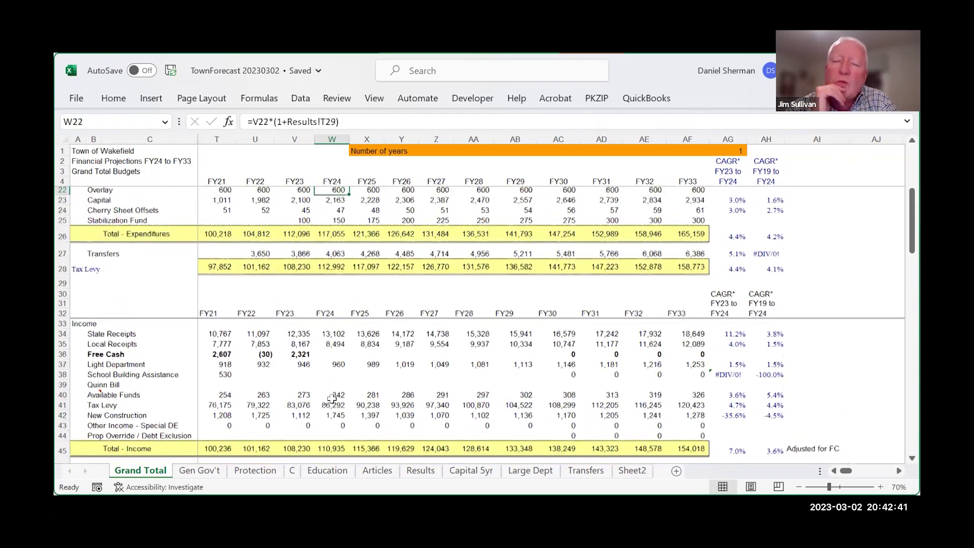
pyautogui.press('Up')
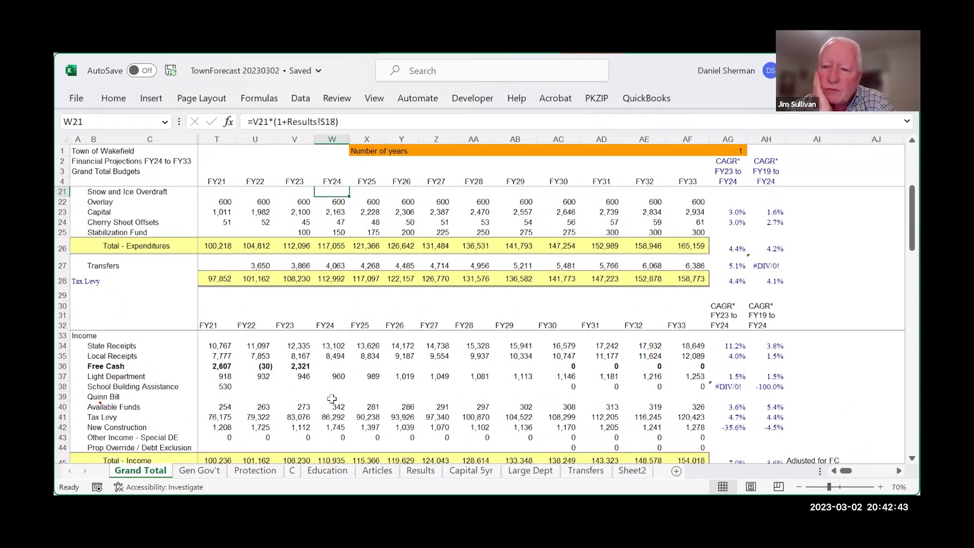
pyautogui.press('Up')
pyautogui.press('Up')
pyautogui.press('Up')
pyautogui.press('Up')
pyautogui.press('Up')
pyautogui.press('Up')
pyautogui.press('Up')
pyautogui.press('Up')
pyautogui.press('Up')
pyautogui.press('Up')
pyautogui.press('Up')
pyautogui.press('Up')
pyautogui.press('Up')
pyautogui.press('Up')
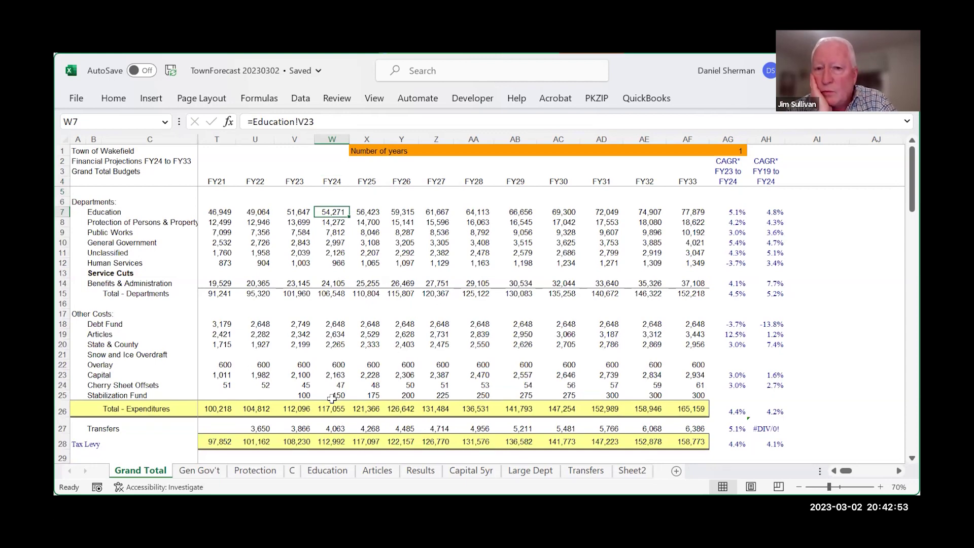
# - Go through the FY24 department budgets and other costs from Education down to the Capital row
pyautogui.press('Down')
pyautogui.press('Down')
pyautogui.press('Down')
pyautogui.press('Down')
pyautogui.press('Down')
pyautogui.press('Down')
pyautogui.press('Down')
pyautogui.press('Down')
pyautogui.press('Down')
pyautogui.press('Down')
pyautogui.press('Down')
pyautogui.press('Down')
pyautogui.press('Down')
pyautogui.press('Down')
pyautogui.press('Down')
pyautogui.press('Down')
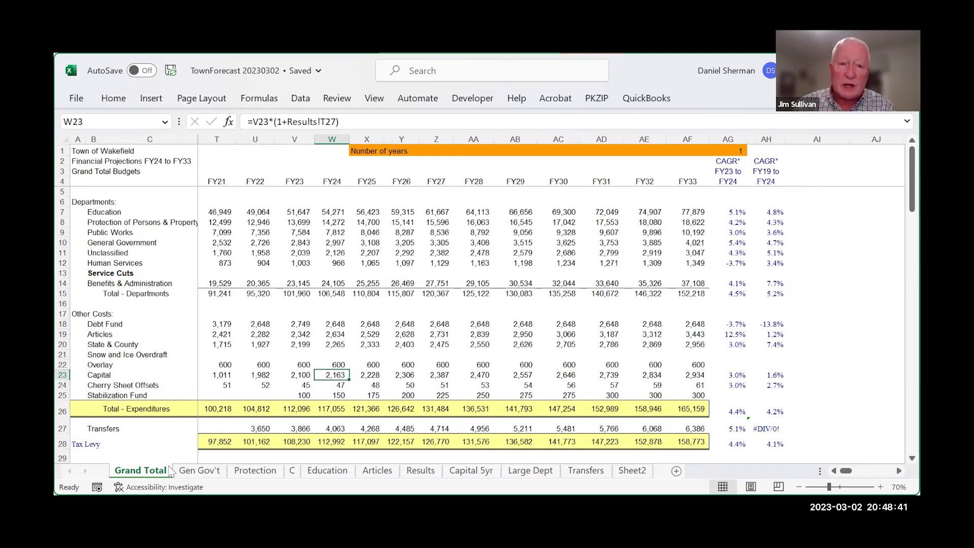
# - Review the FY24 column from Capital down through the income rows and select its Surplus/(Deficit) cell
pyautogui.press('Down')
pyautogui.press('Down')
pyautogui.press('Down')
pyautogui.press('Down')
pyautogui.press('Down')
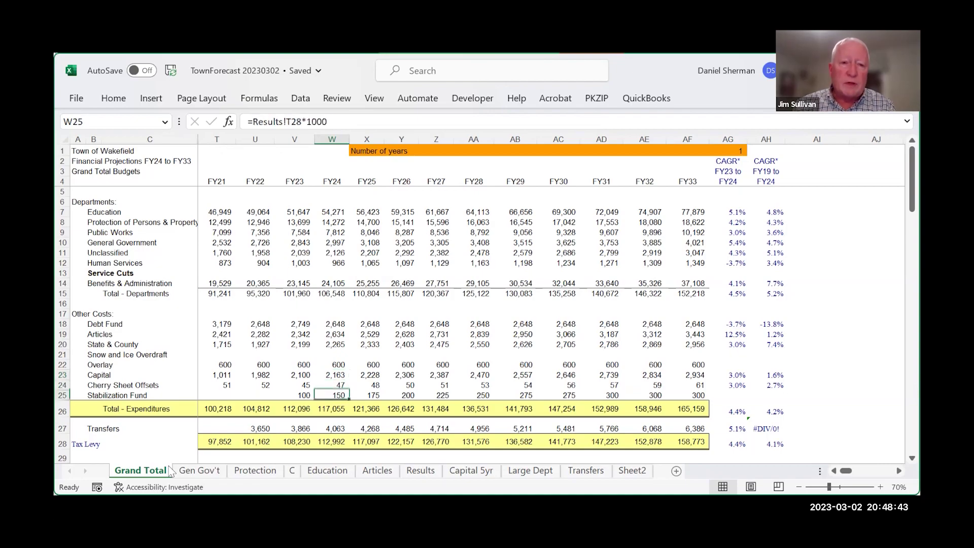
pyautogui.press('Down')
pyautogui.press('Down')
pyautogui.press('Down')
pyautogui.press('Down')
pyautogui.press('Down')
pyautogui.press('Down')
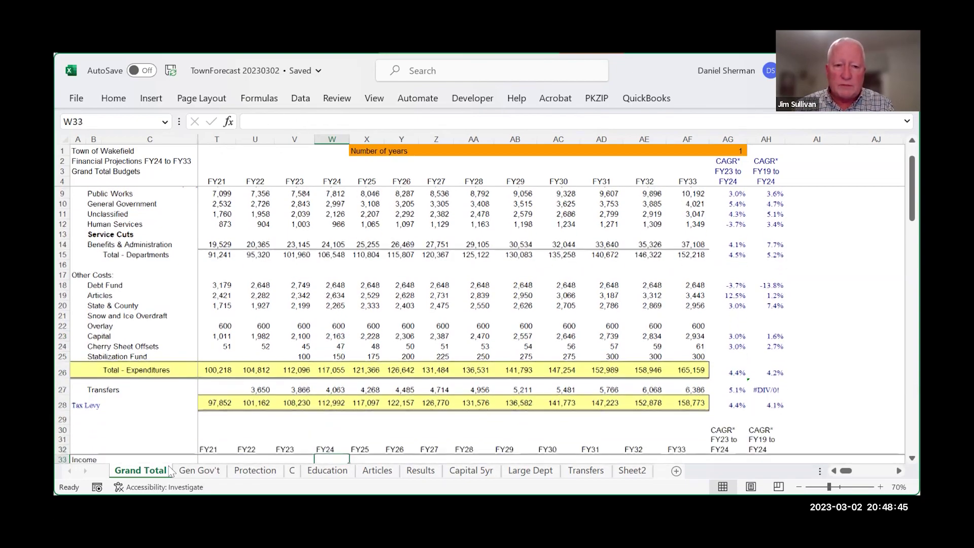
pyautogui.press('Down')
pyautogui.press('Down')
pyautogui.press('Down')
pyautogui.press('Down')
pyautogui.press('Down')
pyautogui.press('Down')
pyautogui.press('Down')
pyautogui.press('Down')
pyautogui.press('Down')
pyautogui.press('Down')
pyautogui.press('Down')
pyautogui.press('Down')
pyautogui.press('Down')
pyautogui.press('Down')
pyautogui.press('Down')
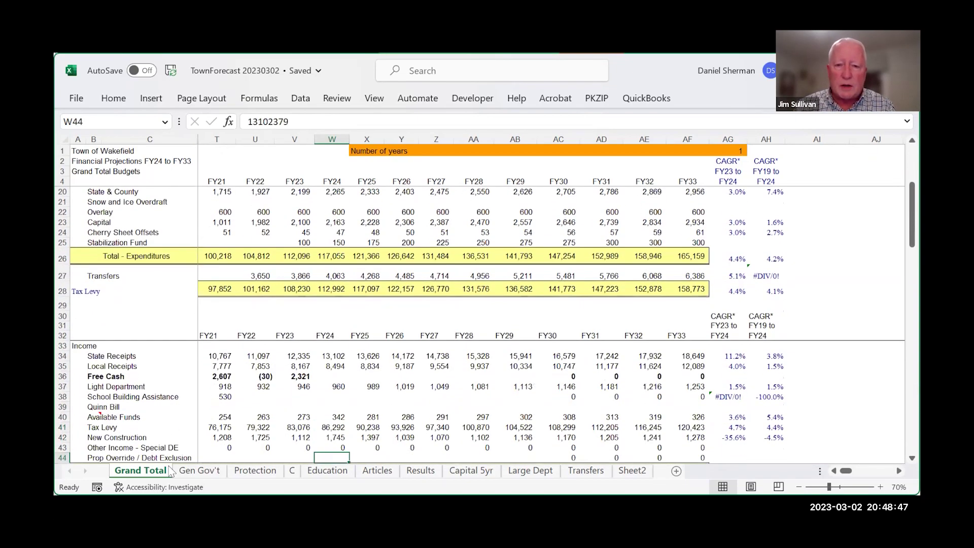
pyautogui.press('Down')
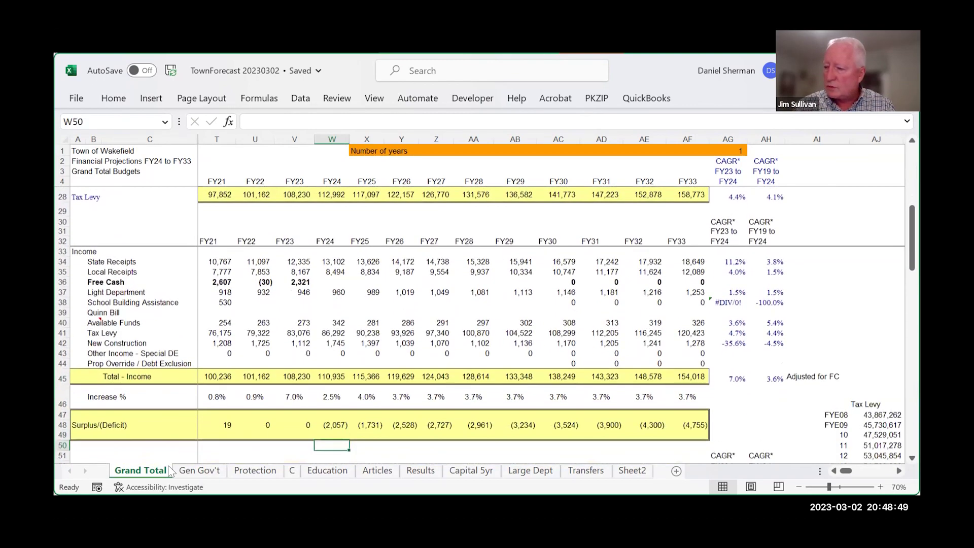
pyautogui.press('Up')
pyautogui.press('Up')
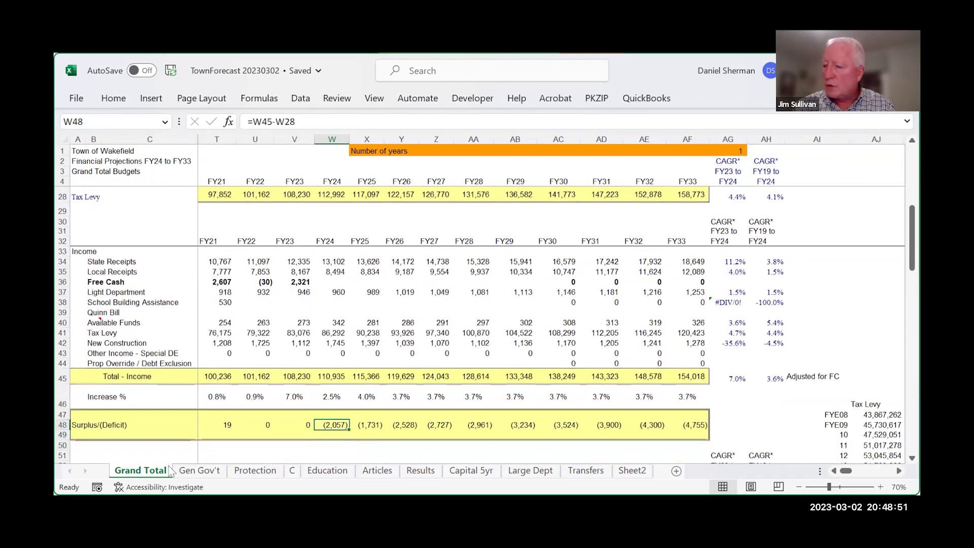